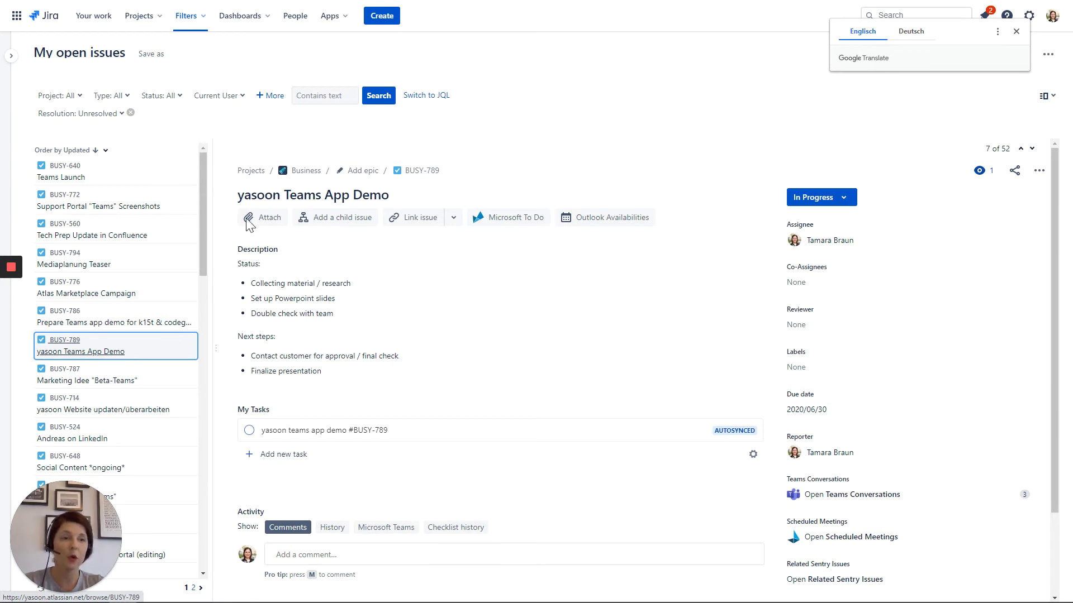
# Show the Microsoft Teams activity of issue BUSY-789, down to its related chat.
pyautogui.scroll(-2, 346, 372)
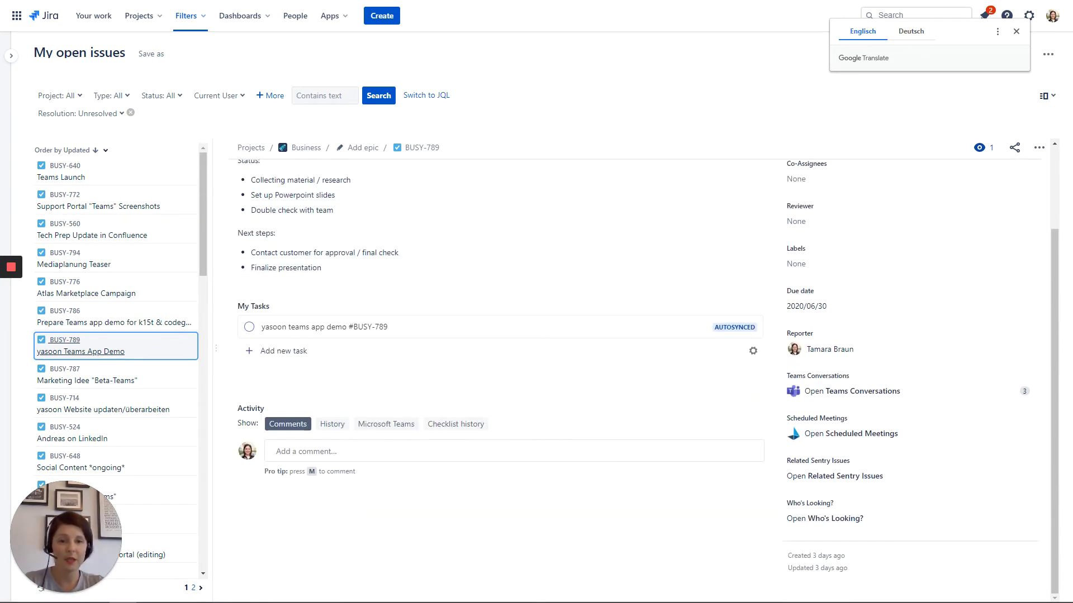
pyautogui.click(387, 426)
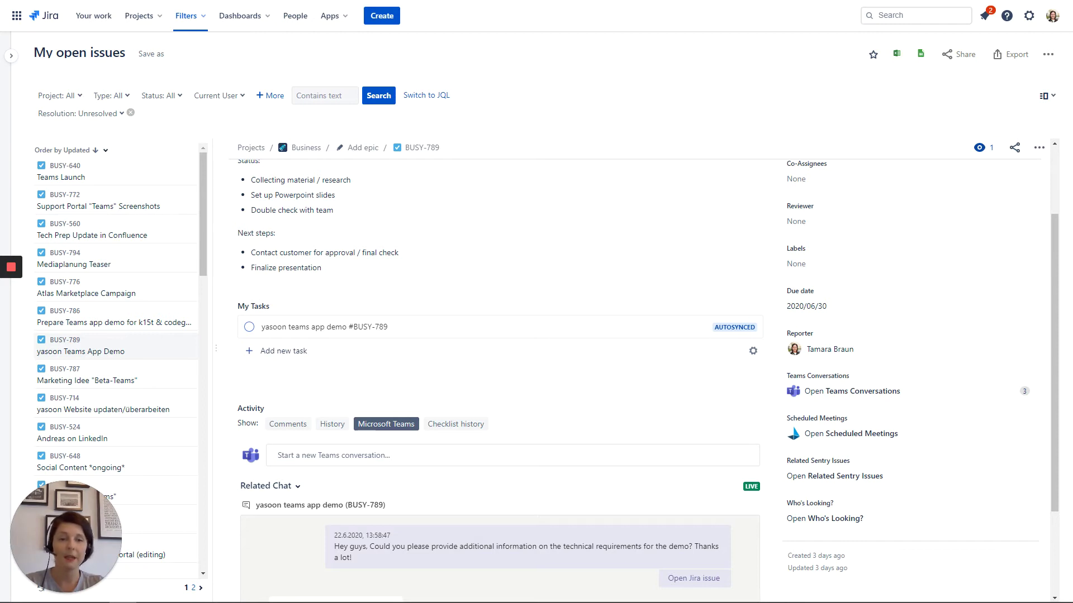
pyautogui.scroll(-2, 383, 445)
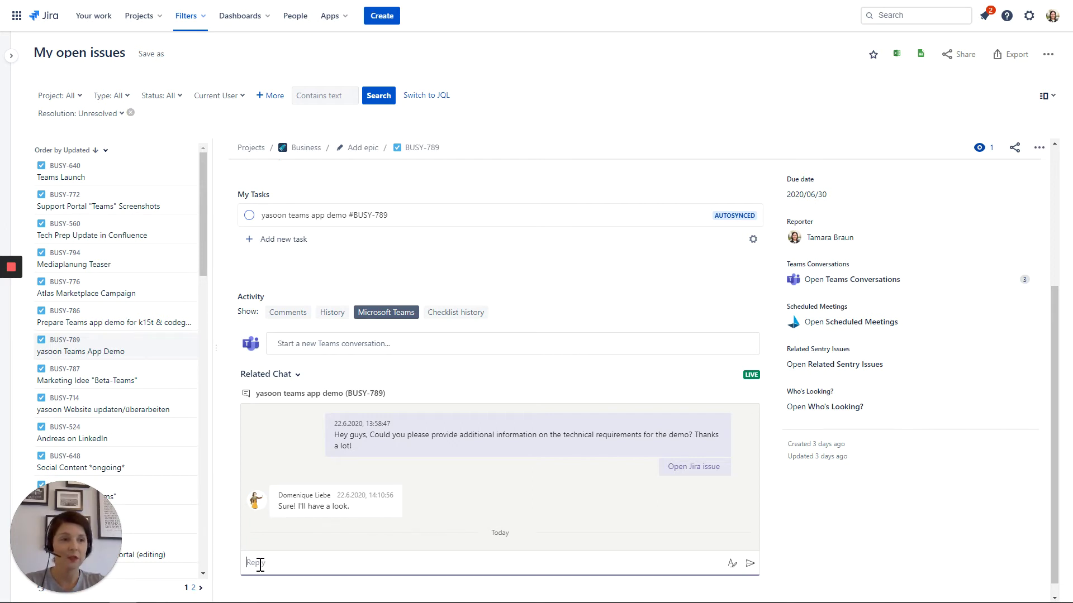
# Send the reply "Thanks for checking!" in the issue's related Teams chat.
pyautogui.write('Thamks for checking')
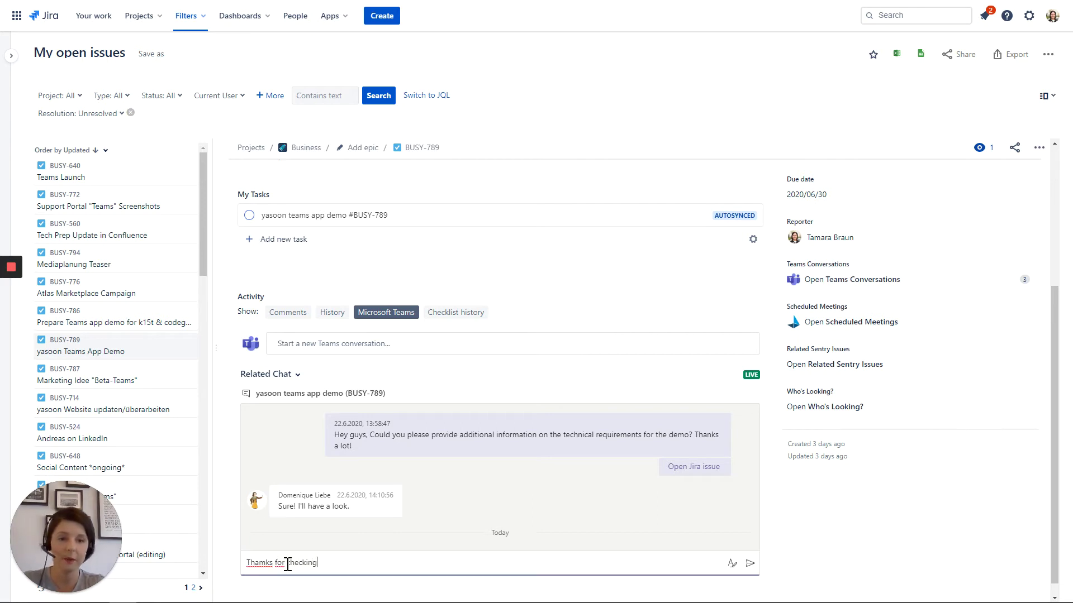
pyautogui.write('!')
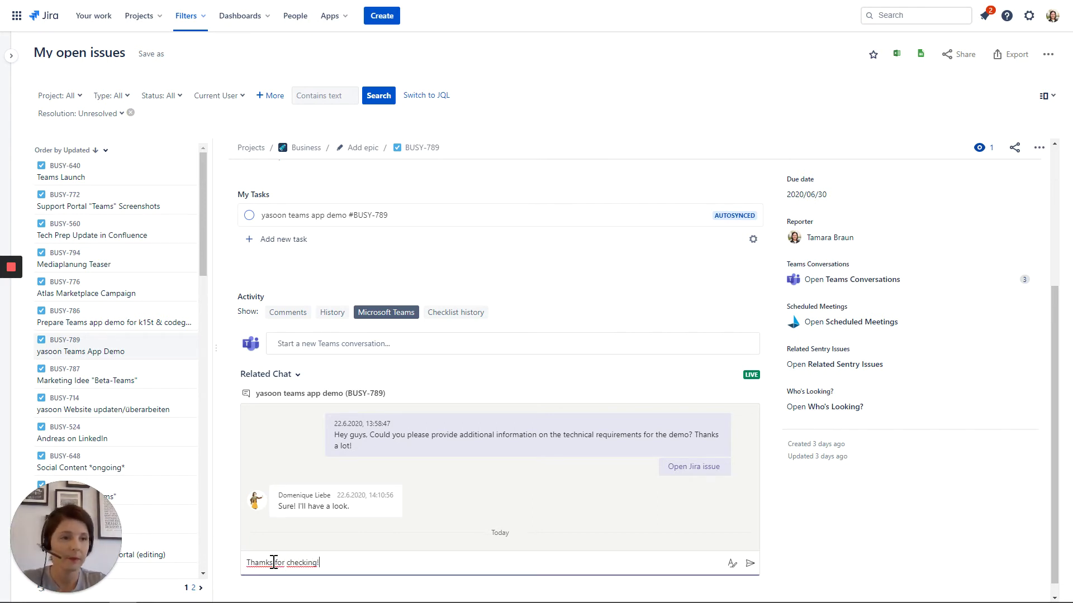
pyautogui.click(259, 563)
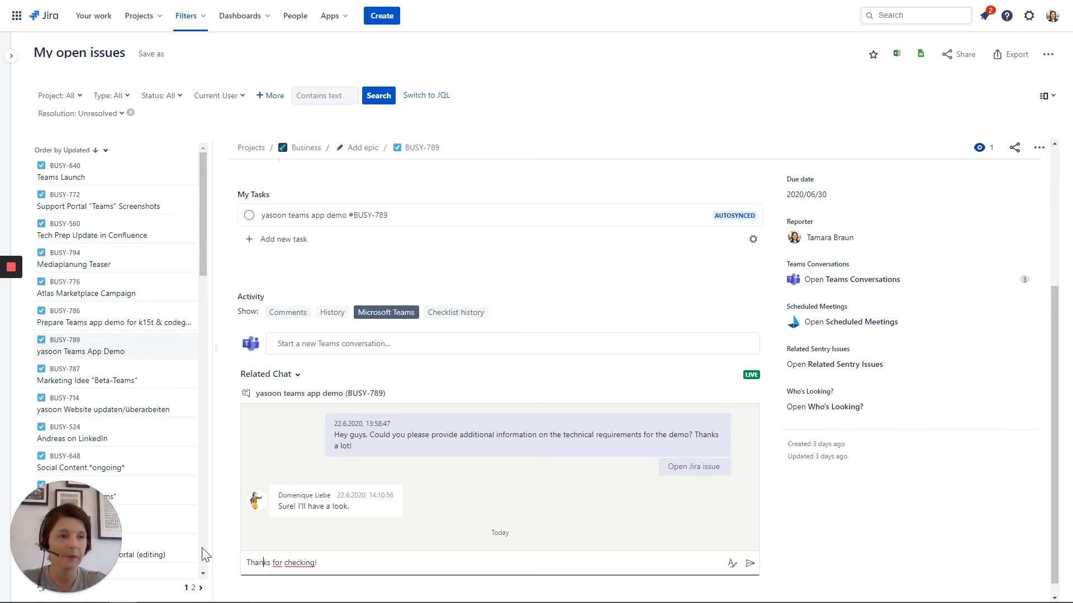
pyautogui.press('Return')
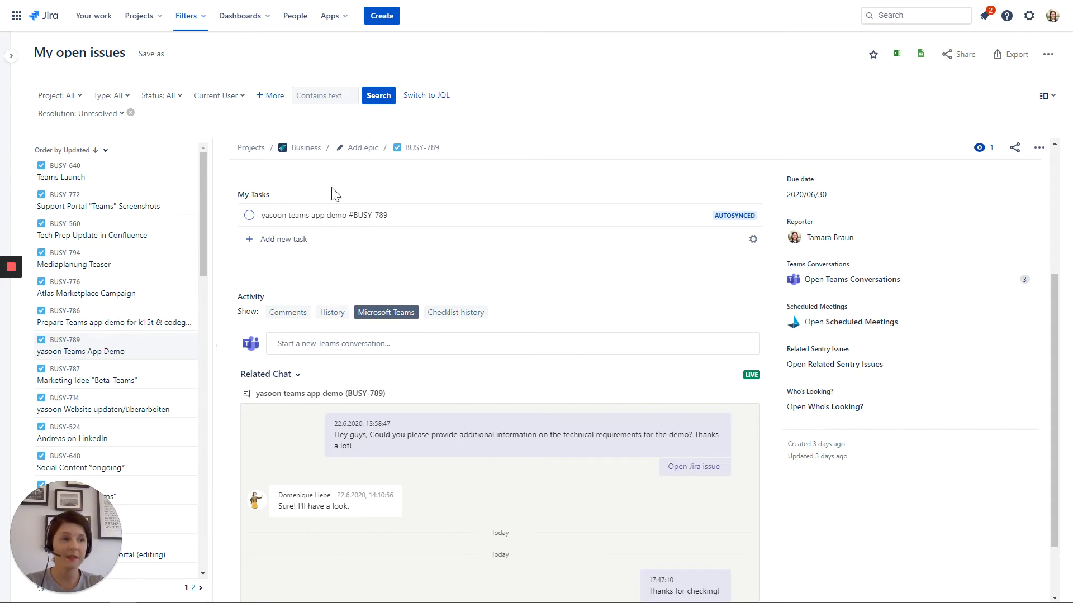
pyautogui.scroll(-1, 434, 409)
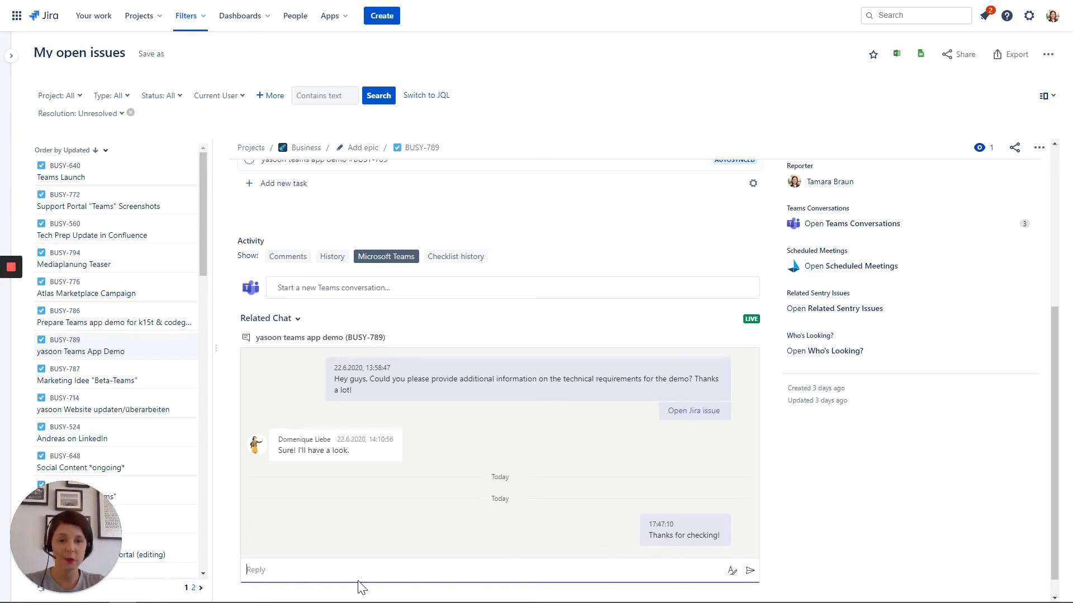
# Start a new Teams conversation from the issue, addressed to the Teams App Demo channel of the Business team.
pyautogui.moveTo(139, 601)
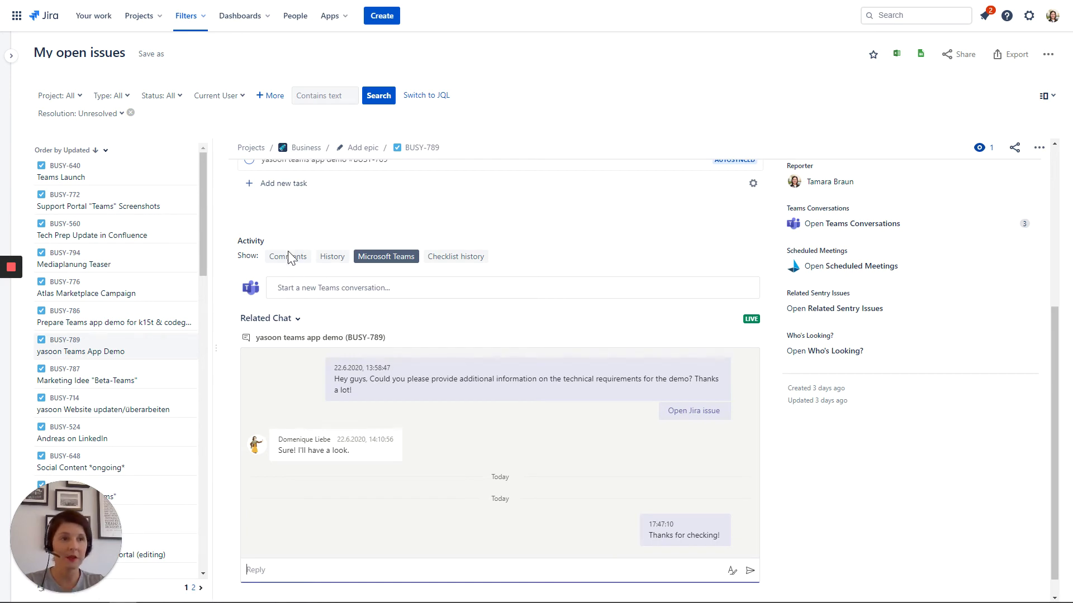
pyautogui.click(293, 287)
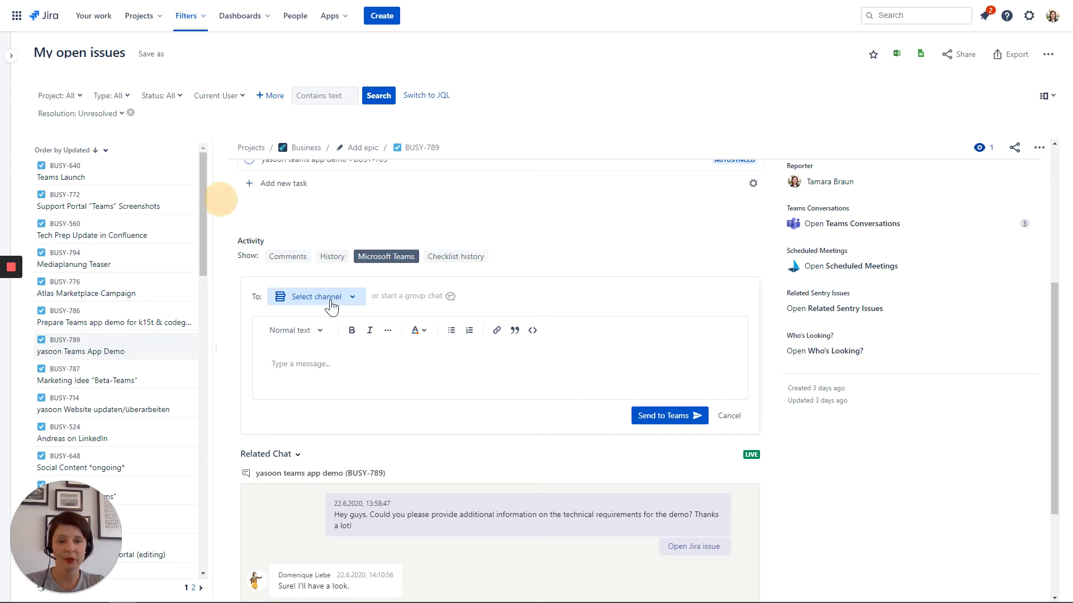
pyautogui.click(332, 301)
pyautogui.scroll(-5, 323, 411)
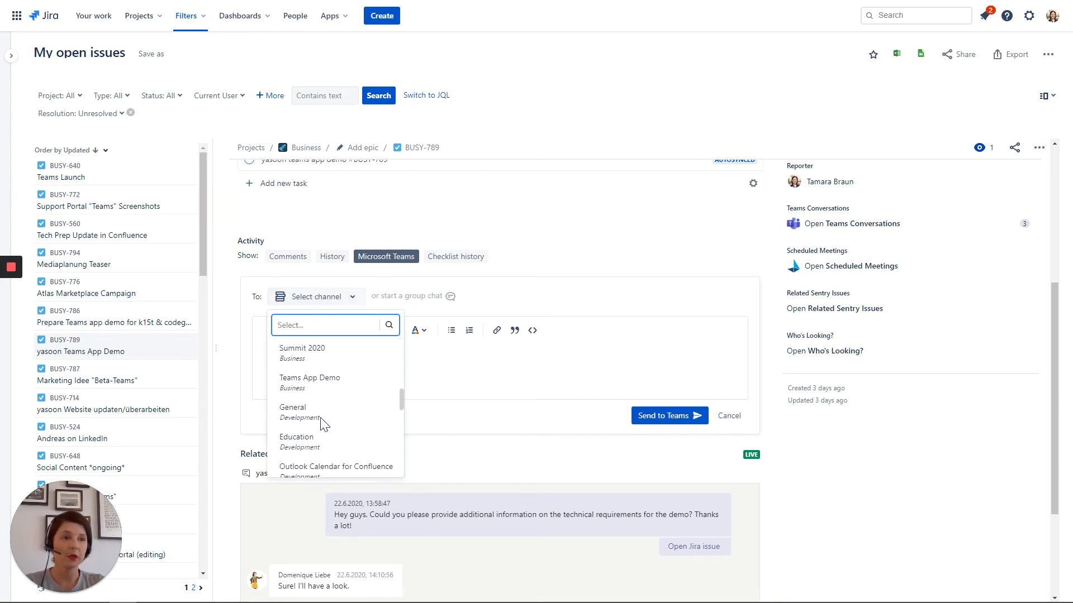
pyautogui.click(316, 380)
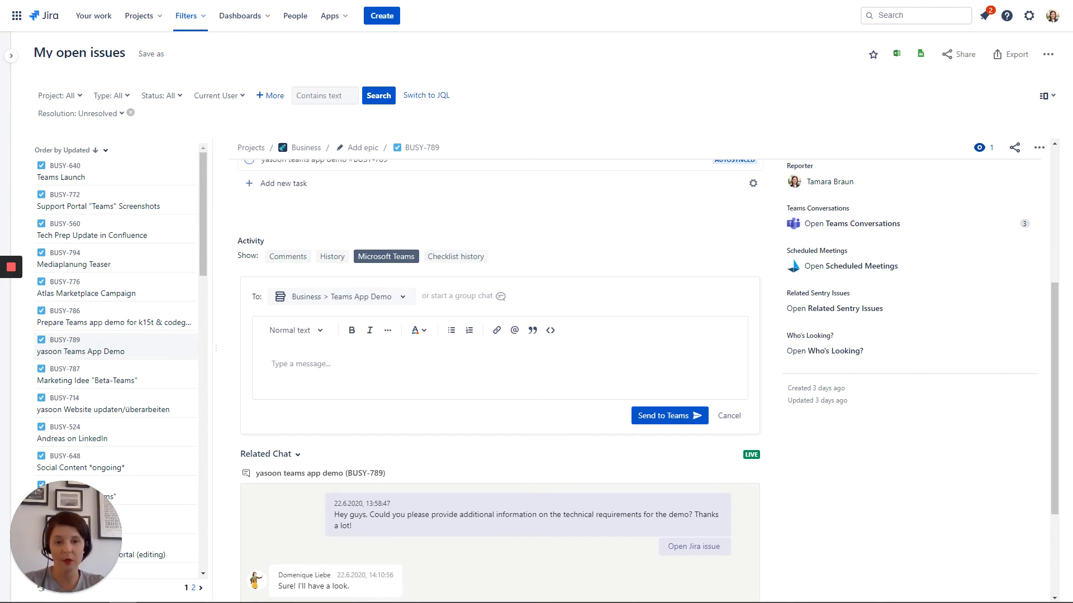
# Write the channel message "Hey Team. Please have a final review. Thanks!" and send it to Teams.
pyautogui.click(282, 365)
pyautogui.write('Hey Team')
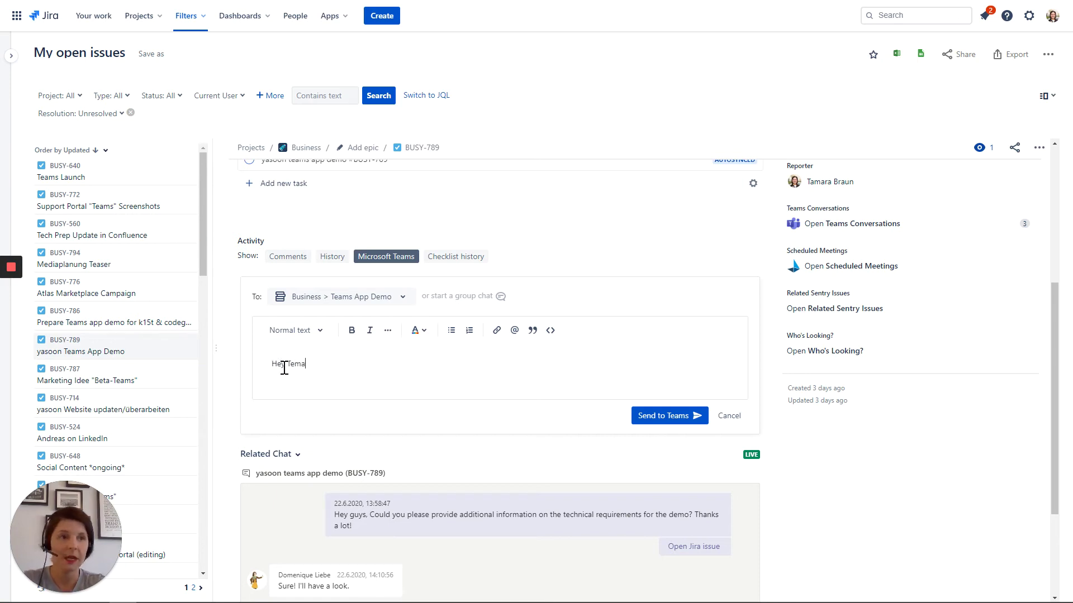
pyautogui.write('. Please have a ')
pyautogui.write('fianl')
pyautogui.press('BackSpace')
pyautogui.press('BackSpace')
pyautogui.press('BackSpace')
pyautogui.press('BackSpace')
pyautogui.press('BackSpace')
pyautogui.write('final review. Thanks')
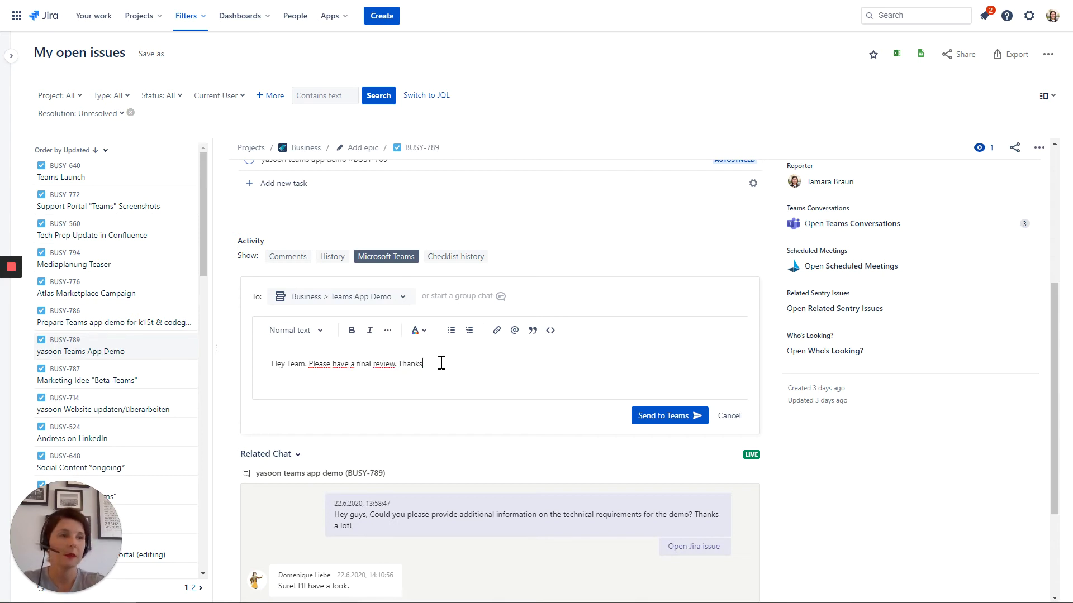
pyautogui.write('!')
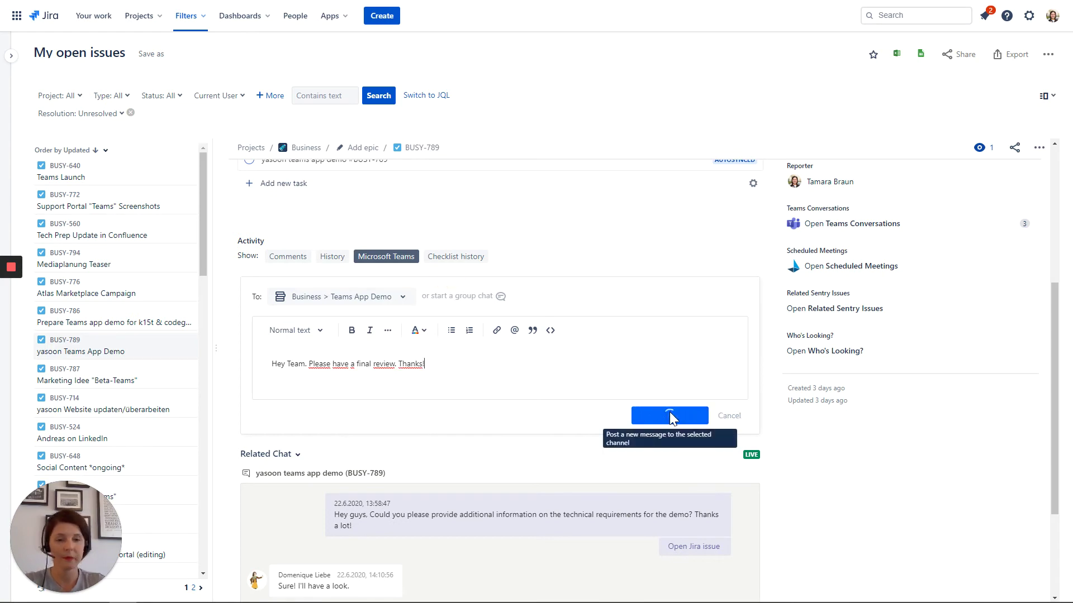
pyautogui.click(670, 413)
# Reply "Thanks for approving. Great job!" to the related Teams conversation that asks for final approval by tomorrow.
pyautogui.scroll(-2, 352, 358)
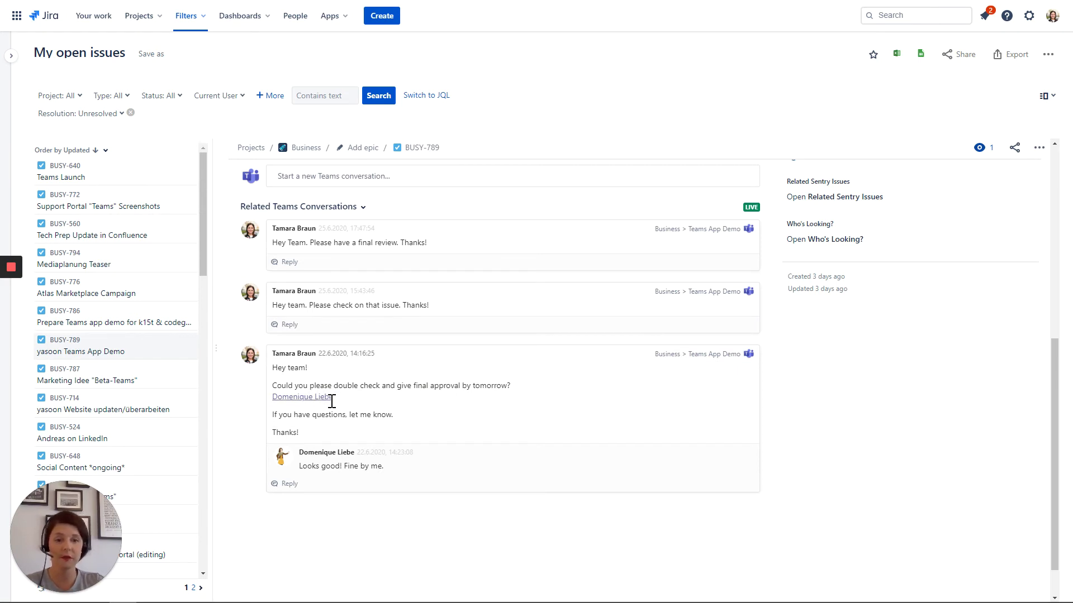
pyautogui.scroll(-1, 343, 402)
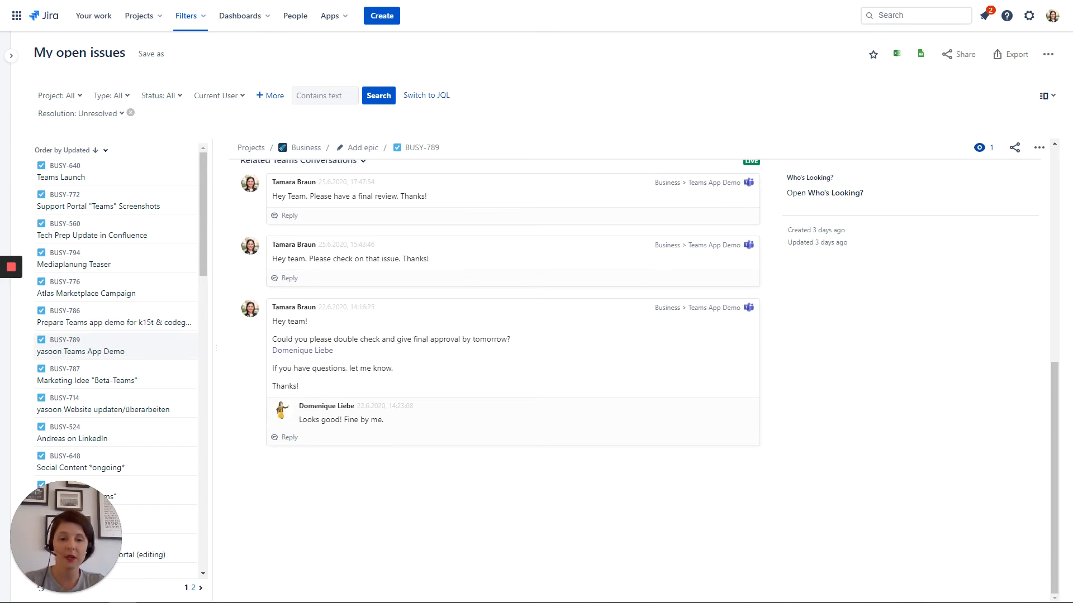
pyautogui.click(286, 438)
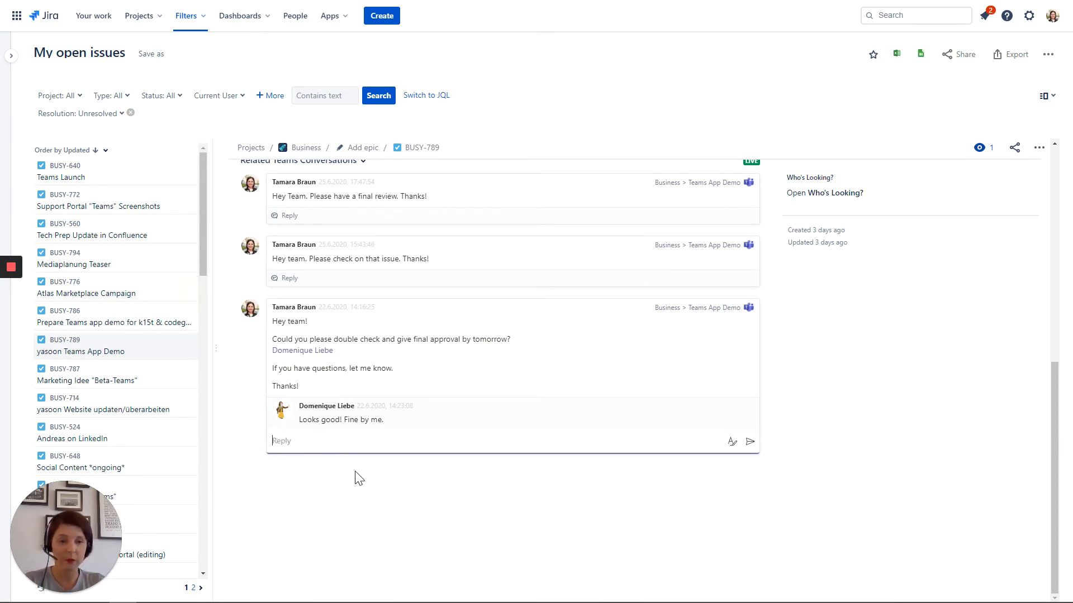
pyautogui.write('Thanks for approvi')
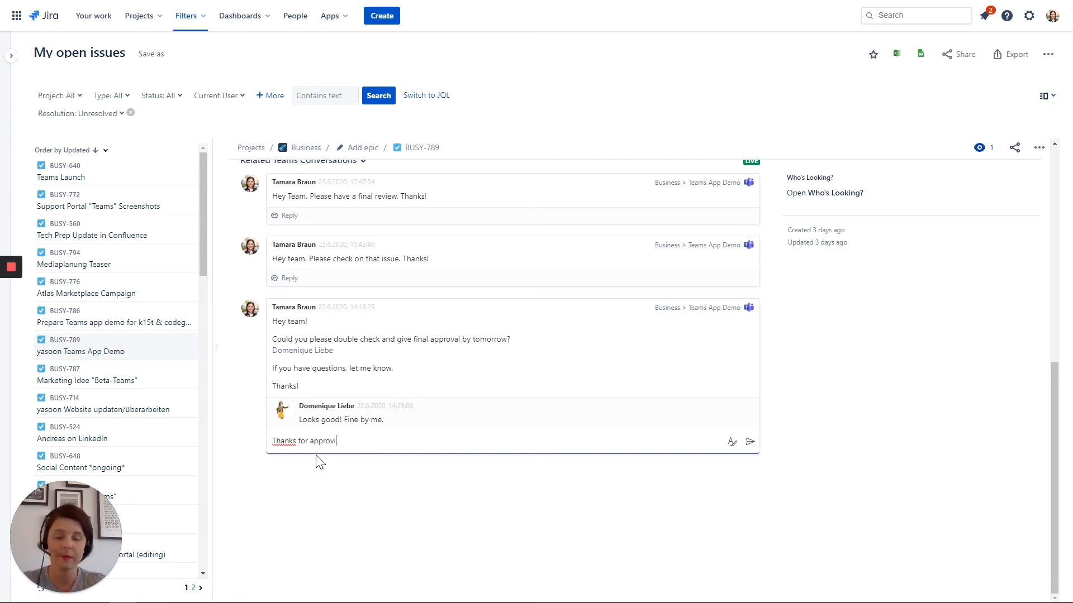
pyautogui.write('ng. Great job!')
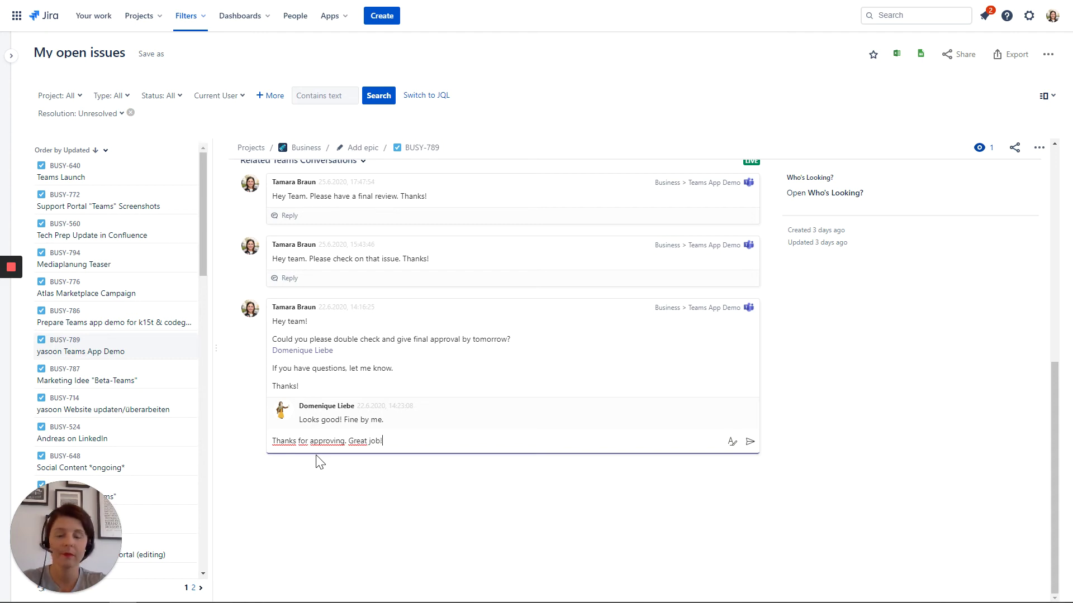
pyautogui.click(749, 443)
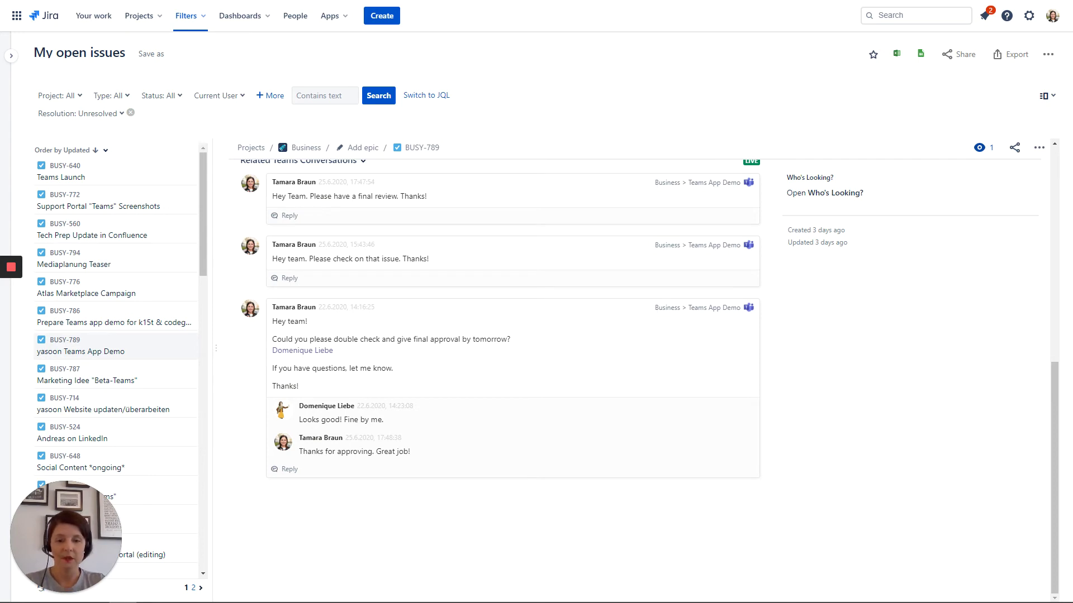
# Switch to the LetsView window that mirrors the Teams mobile app.
pyautogui.click(493, 389)
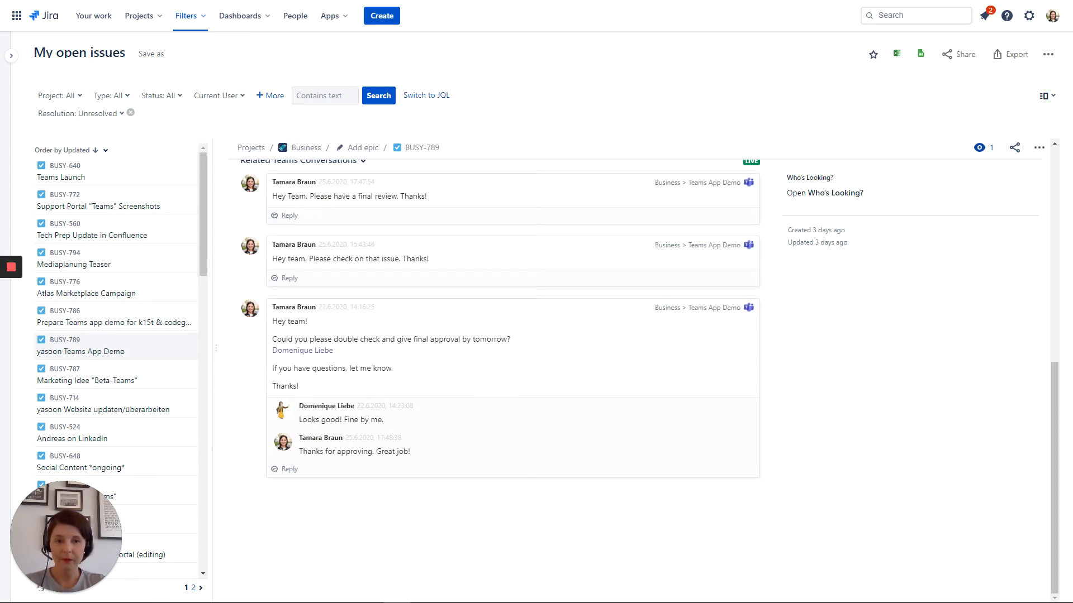
pyautogui.click(616, 46)
pyautogui.click(378, 239)
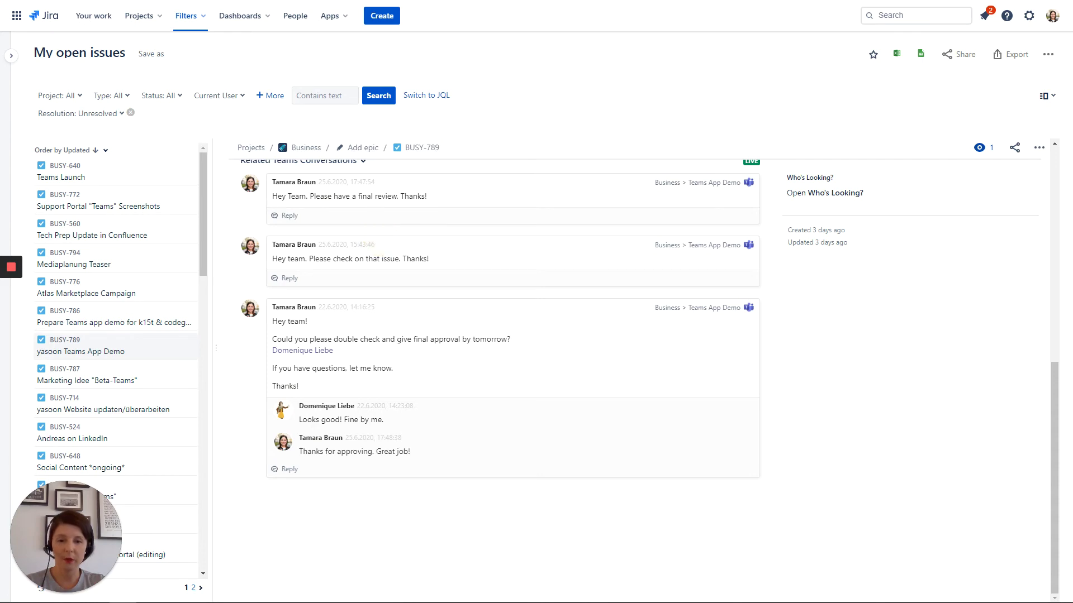
pyautogui.hotkey('alt', 'Tab')
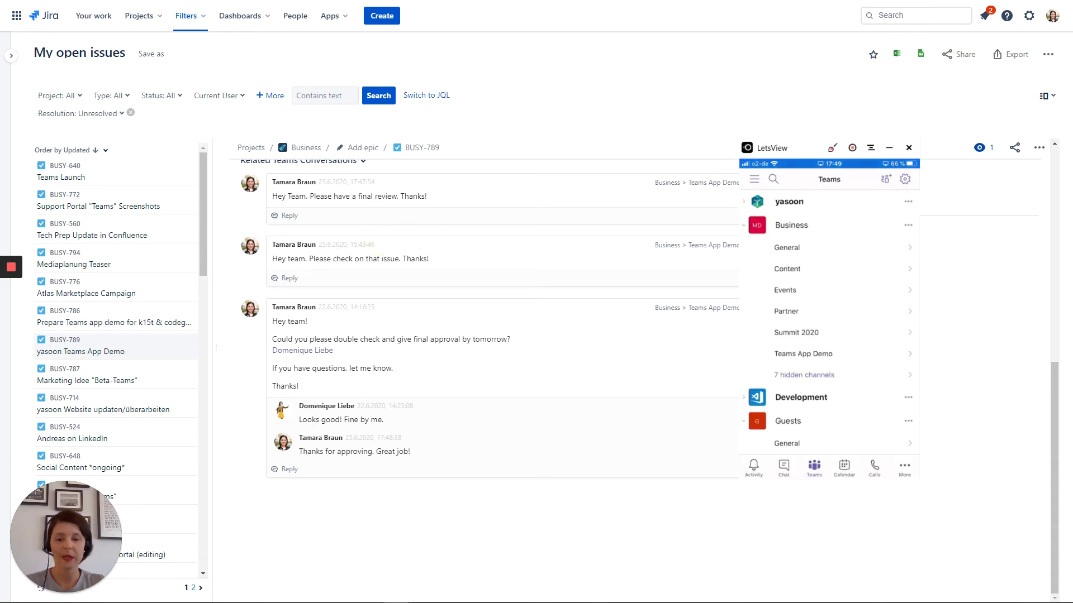